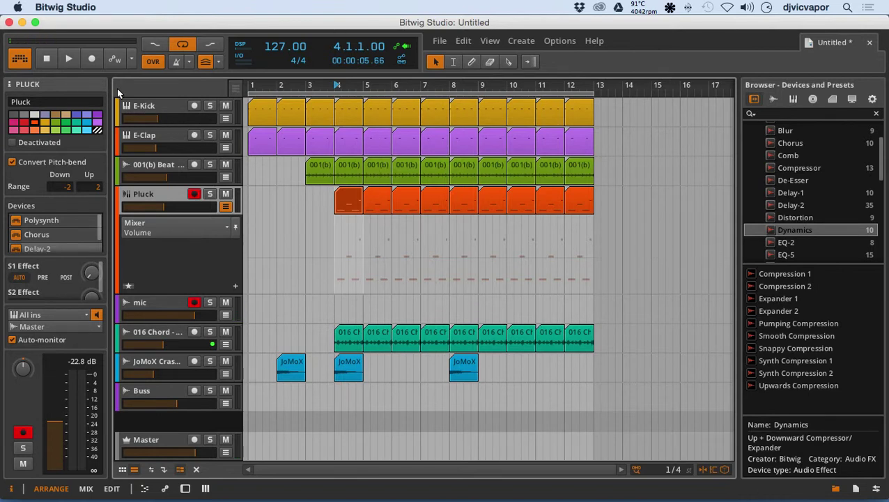
Play and stop the arrangement, then hide, re-show and enlarge the Pluck track's Volume automation lane.
left_click(70, 59)
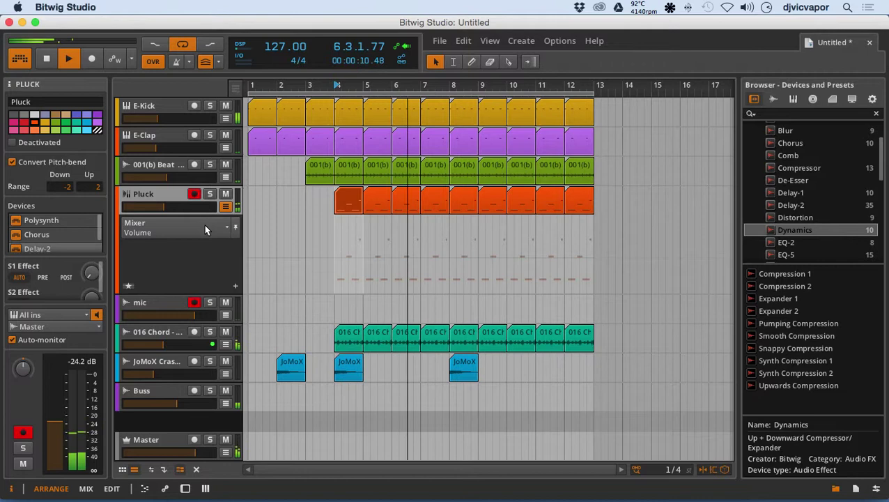
key("space")
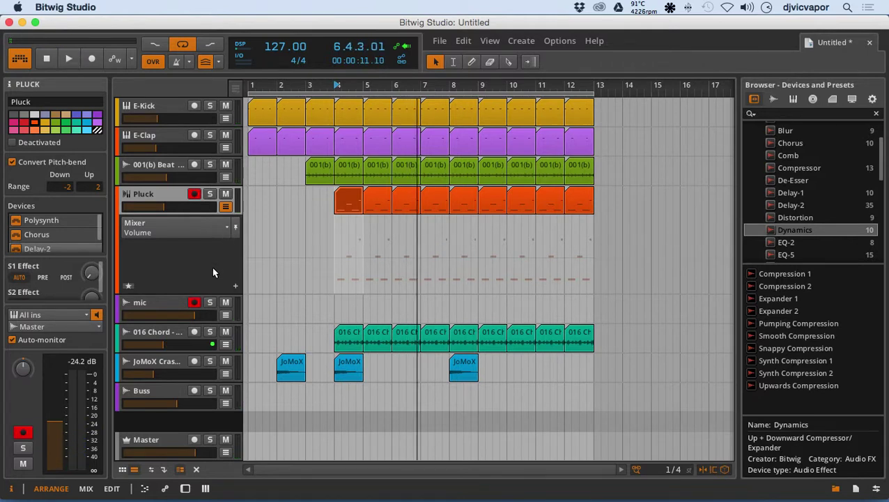
left_click(225, 207)
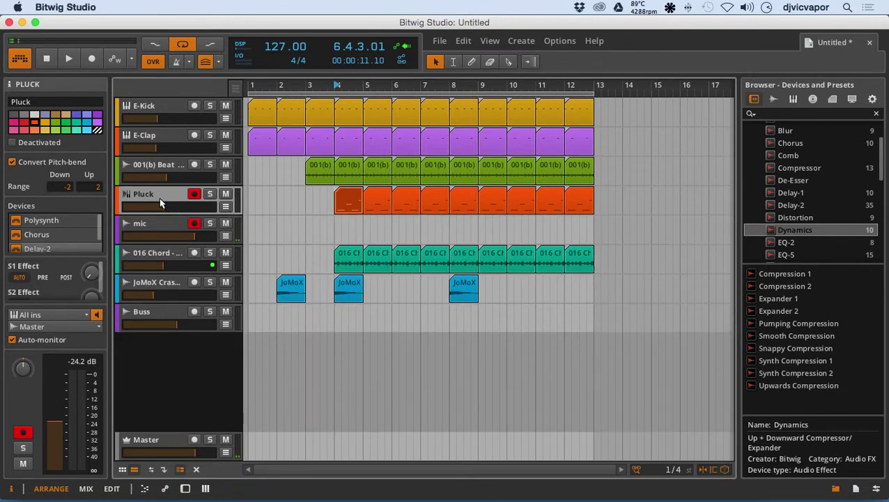
left_click(225, 207)
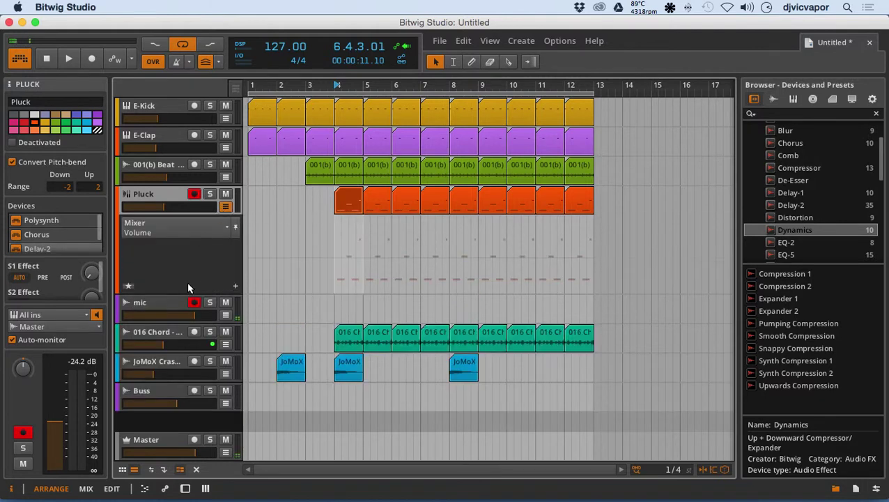
mouse_move(188, 295)
left_mouse_down()
mouse_move(177, 328)
mouse_move(187, 255)
mouse_move(191, 313)
mouse_move(185, 268)
mouse_move(185, 301)
mouse_move(186, 286)
left_mouse_up()
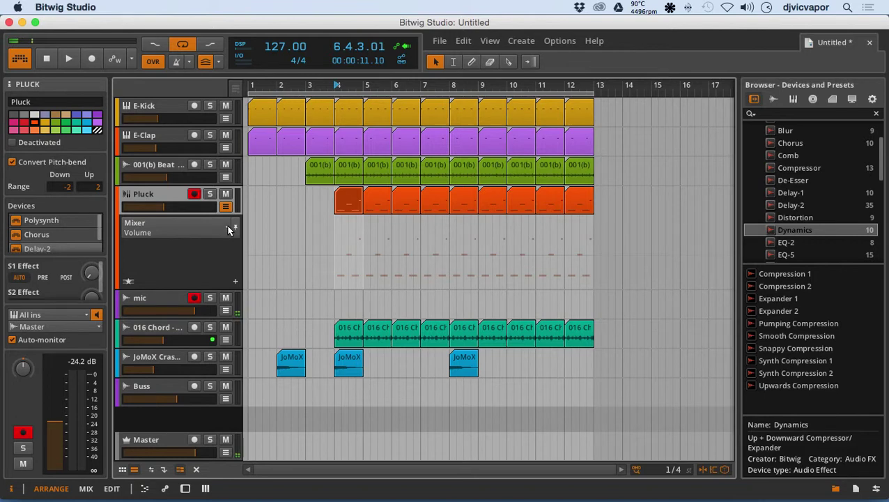
Draw a Pluck Volume ramp from -31.2 dB at bar 3.4 to full level after bar 5, then audition it.
left_click(333, 258)
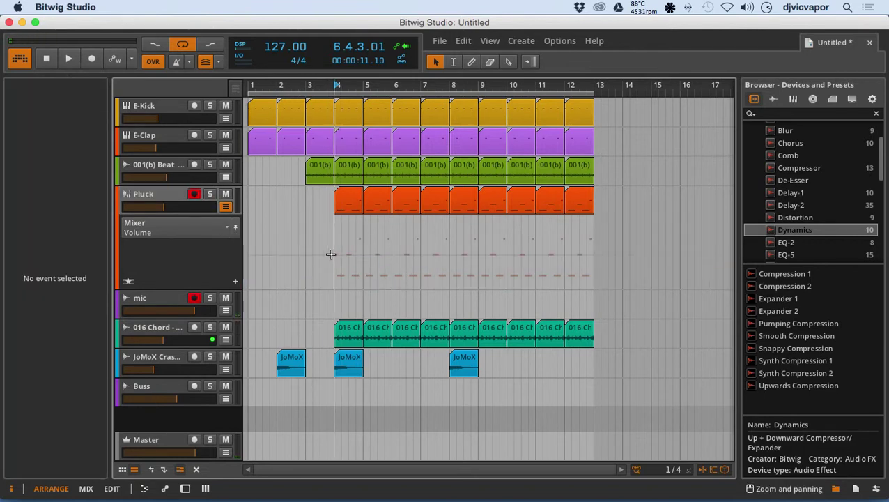
key("space")
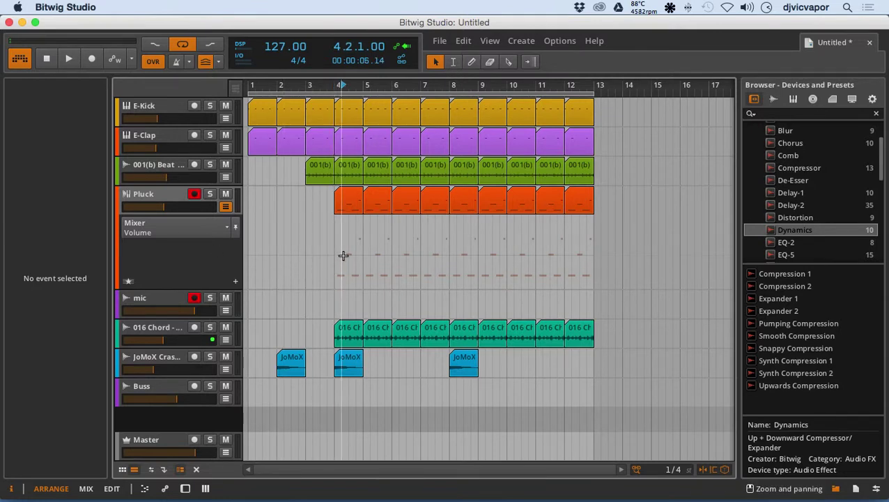
left_click(334, 256)
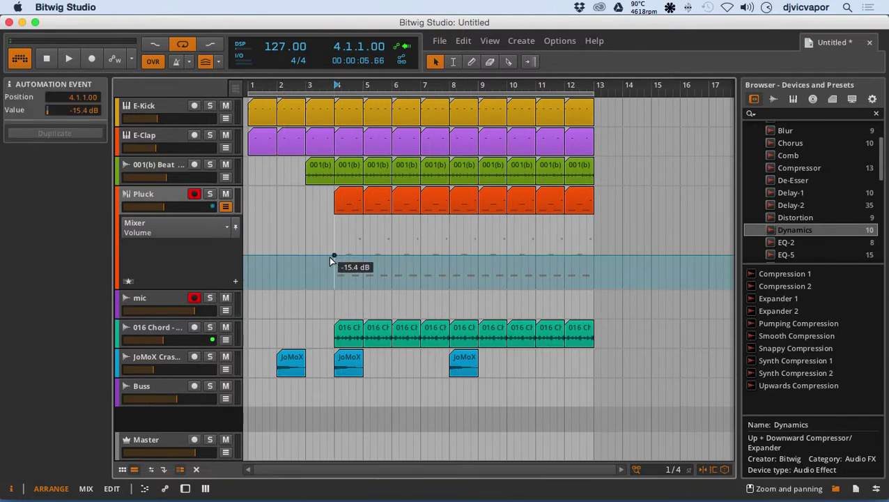
left_click(390, 255)
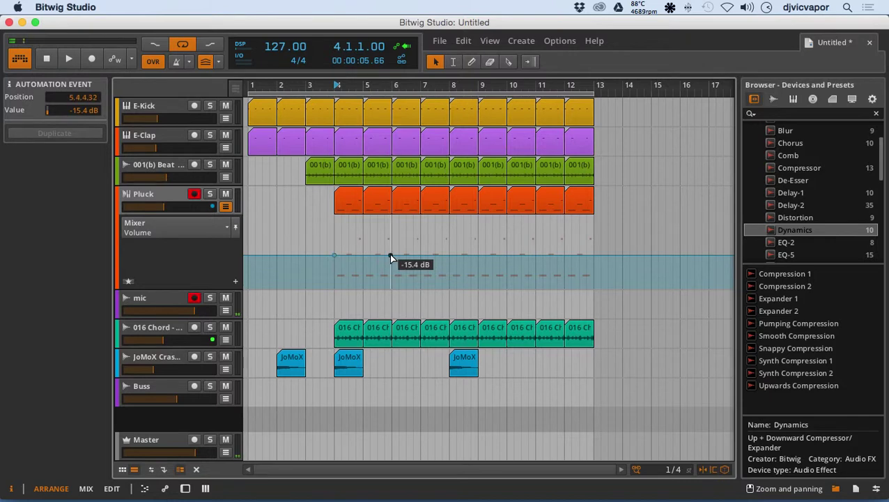
mouse_move(334, 256)
left_mouse_down()
mouse_move(327, 270)
mouse_move(334, 275)
mouse_move(327, 268)
left_mouse_up()
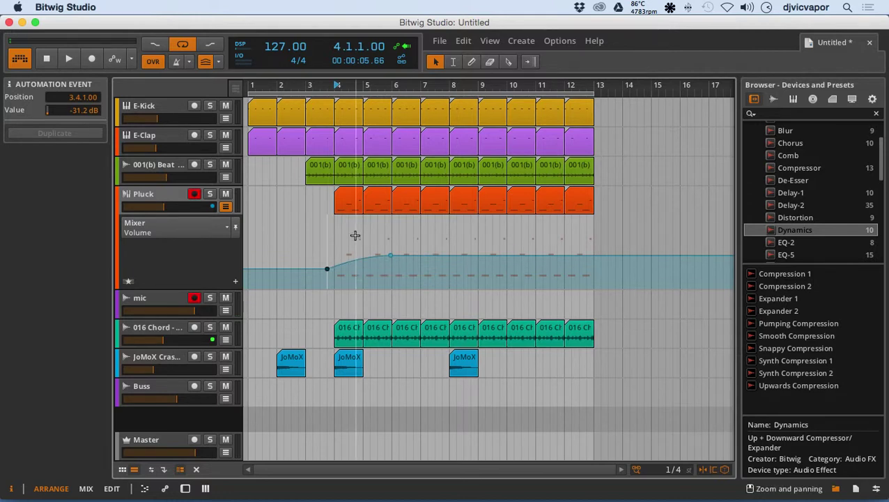
left_click(70, 62)
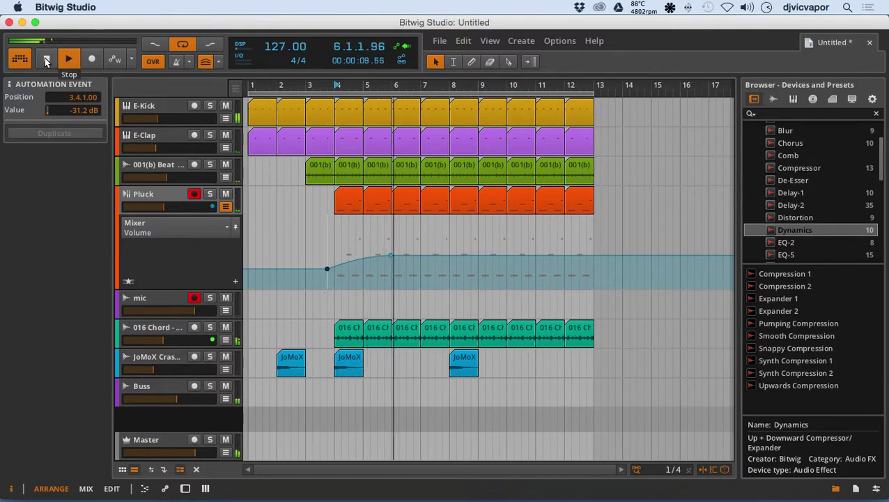
left_click(46, 62)
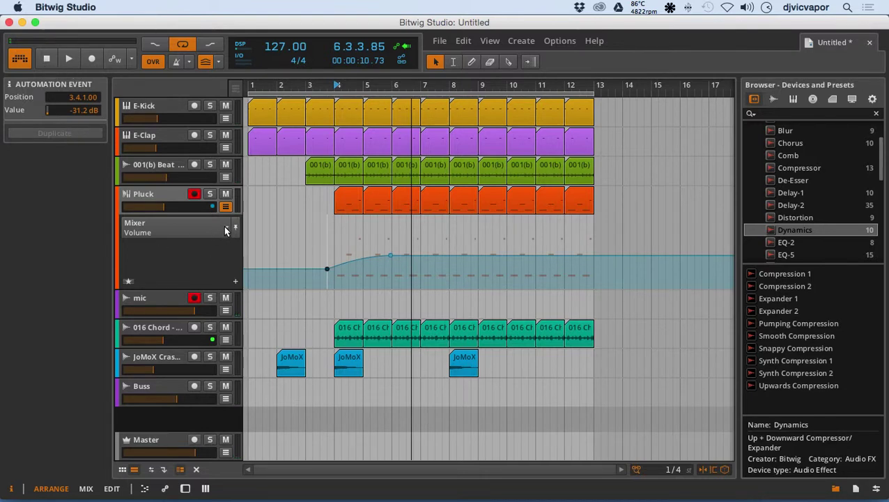
Add a second Pluck automation lane set to Delay-2 Mix and place a first point in it.
left_click(234, 282)
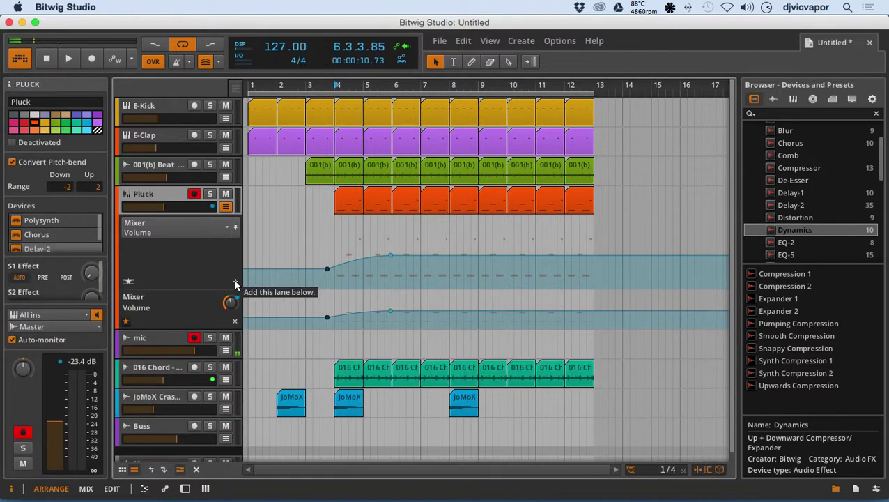
left_click(227, 226)
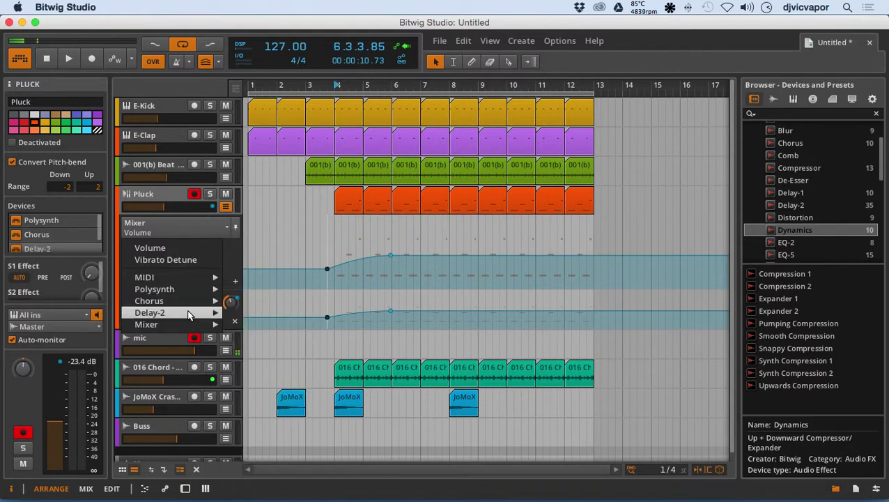
mouse_move(189, 314)
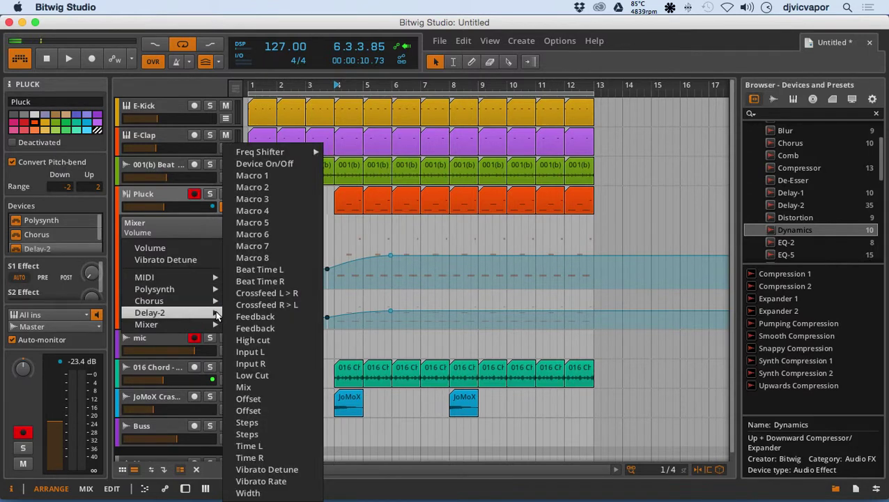
left_click(245, 387)
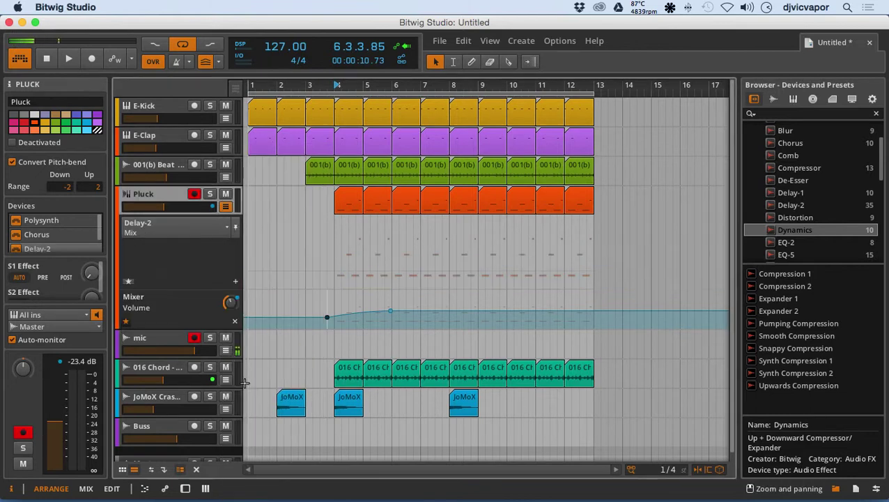
left_click(334, 270)
Add a Delay-2 Mix point at bar 6 and a low starting point at bar 3.3.
left_click(336, 270)
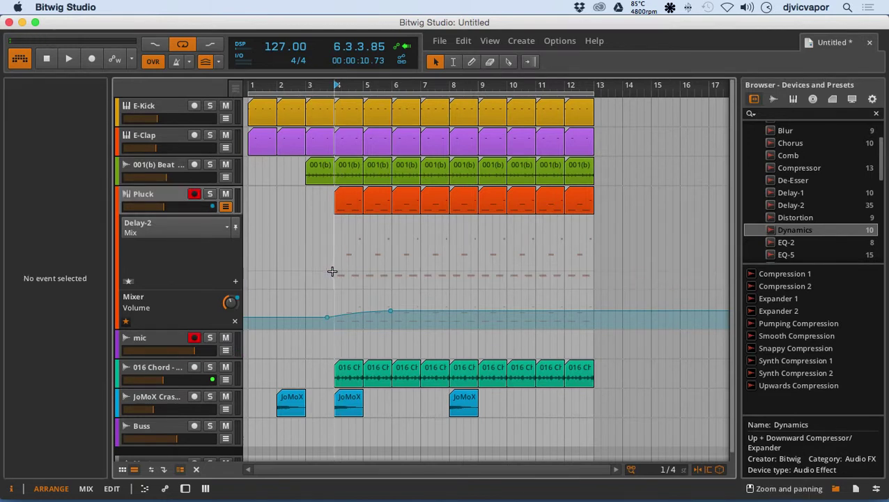
left_click(337, 269)
left_click(392, 269)
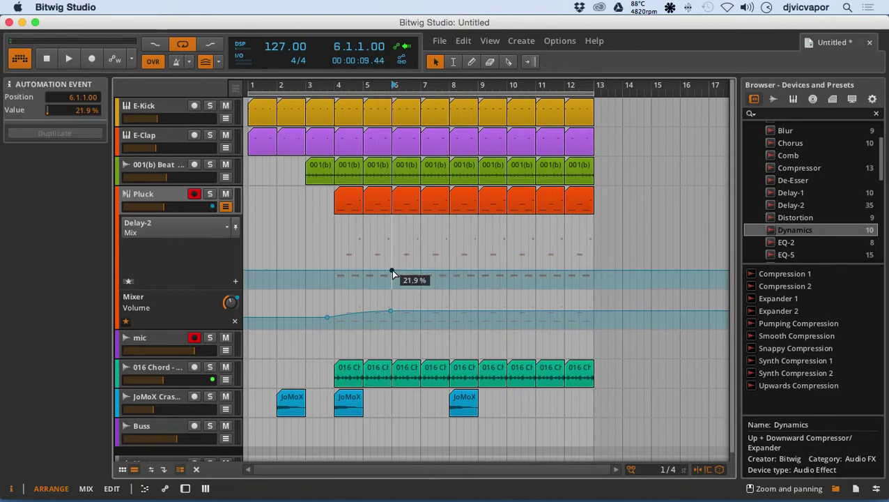
left_click_drag(334, 274, 320, 280)
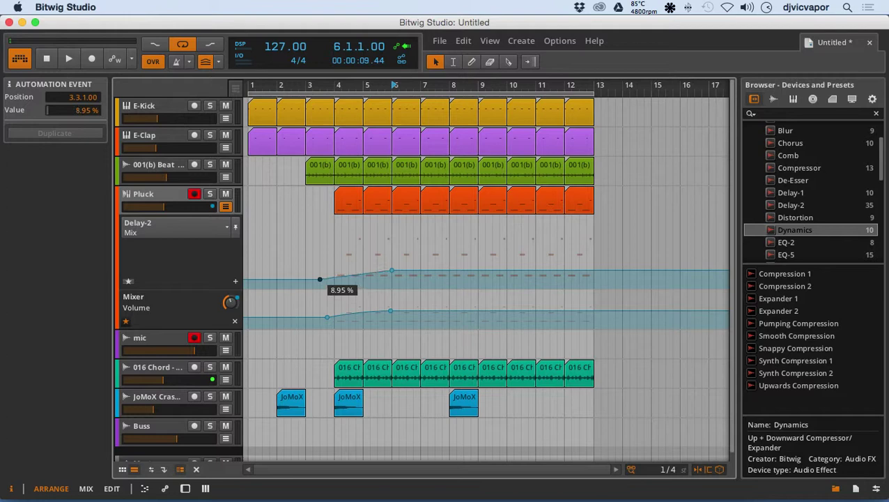
Peak the Delay-2 Mix at about 31% at bar 8, drop it to 16.9% at bar 10, then play.
left_click(448, 269)
left_click_drag(449, 269, 449, 265)
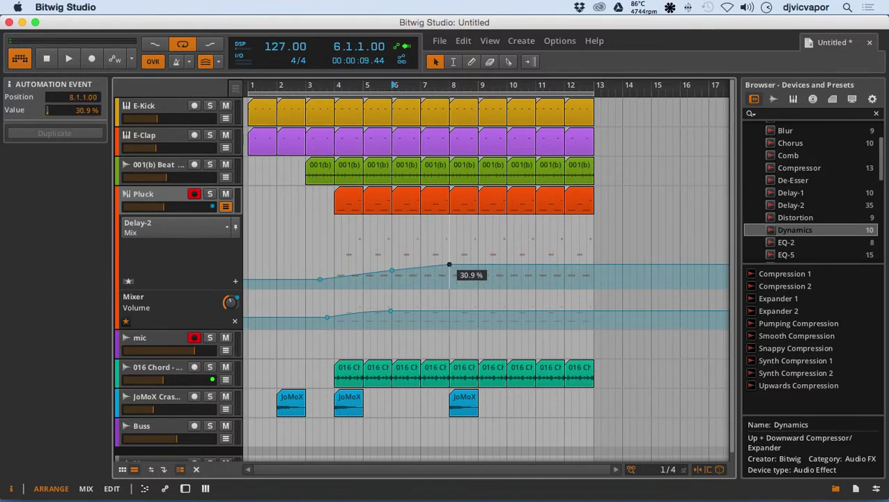
left_click(505, 264)
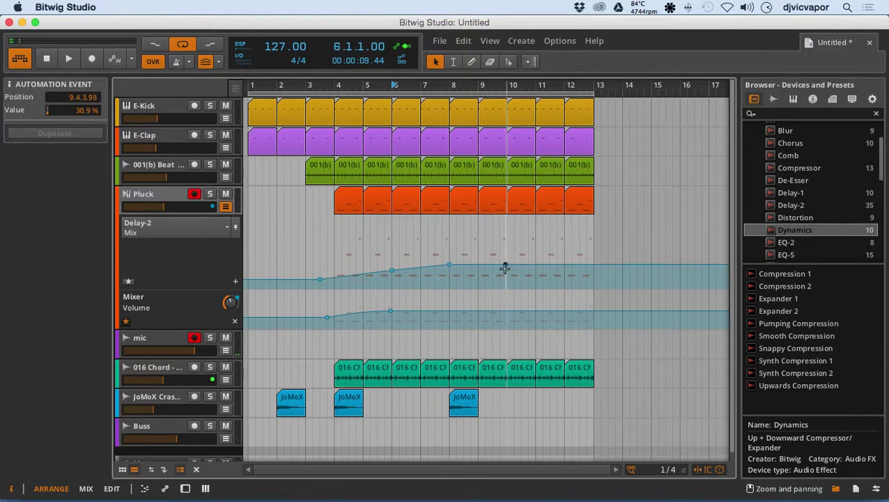
left_click_drag(506, 266, 513, 274)
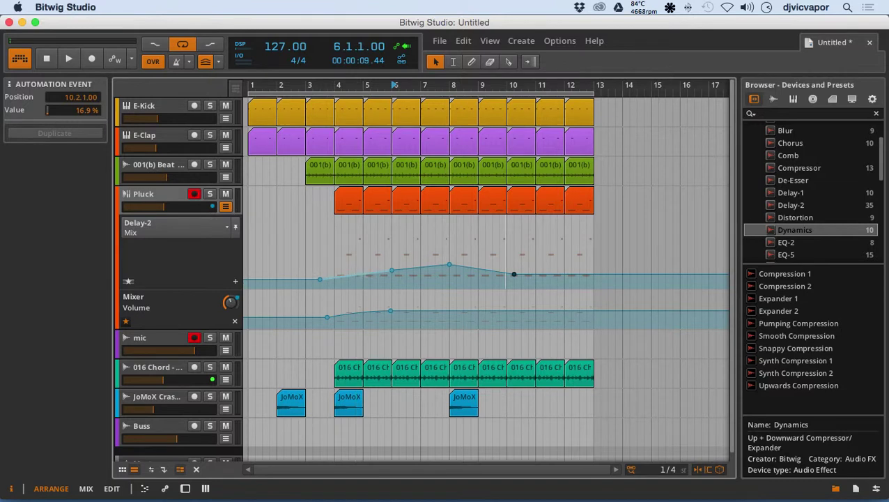
left_click(320, 279)
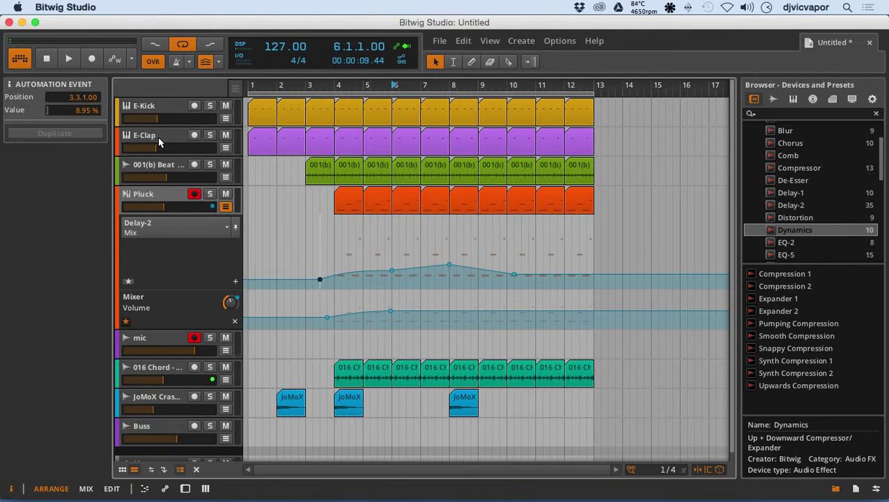
left_click(67, 59)
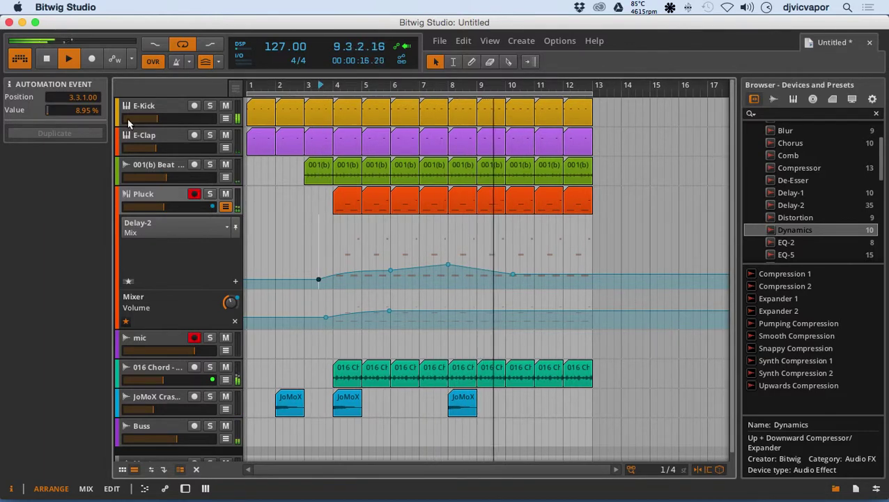
left_click(68, 60)
left_click(68, 60)
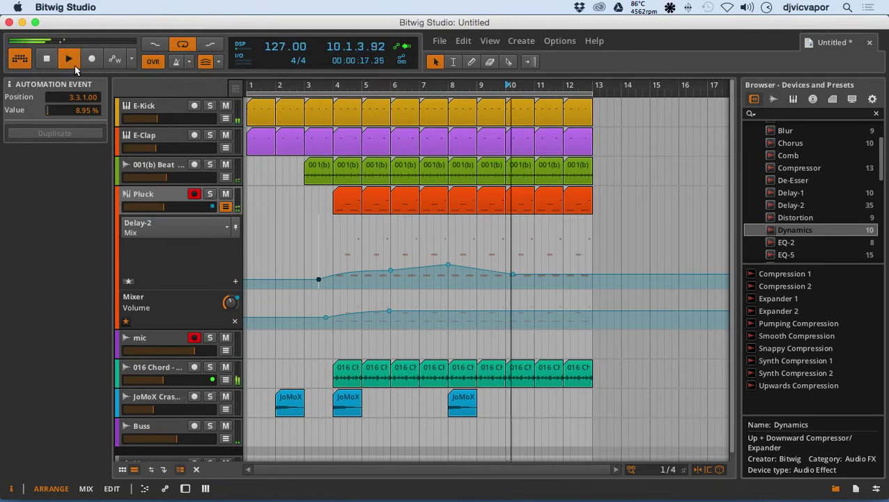
left_click(292, 173)
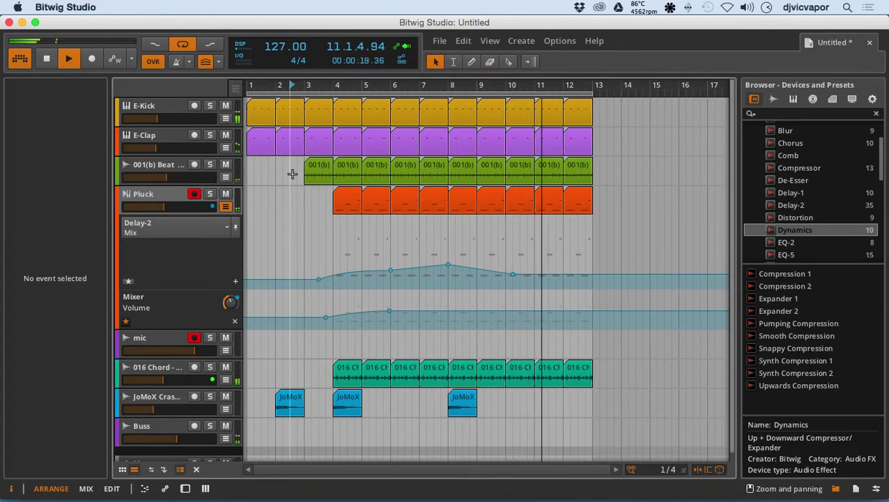
double_click(292, 174)
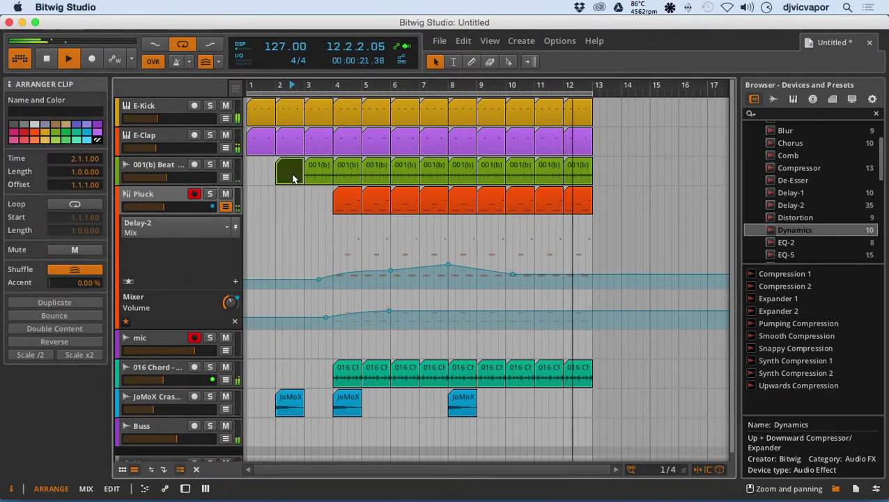
key("Delete")
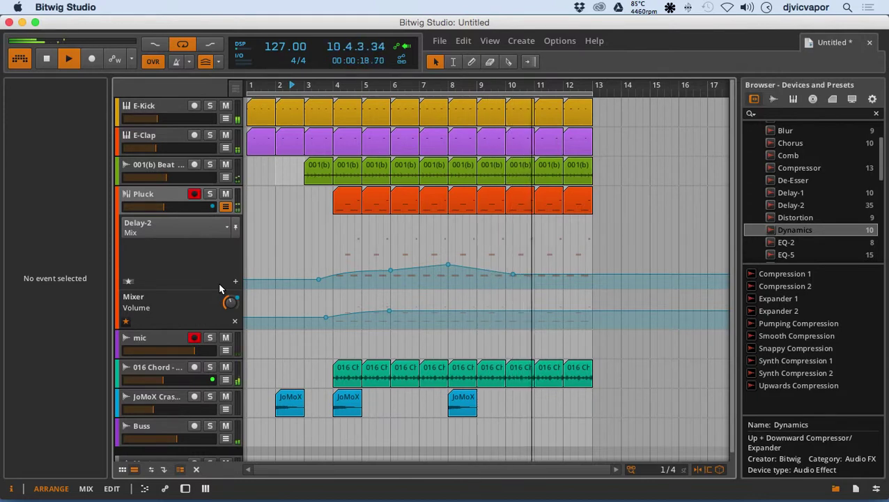
key("space")
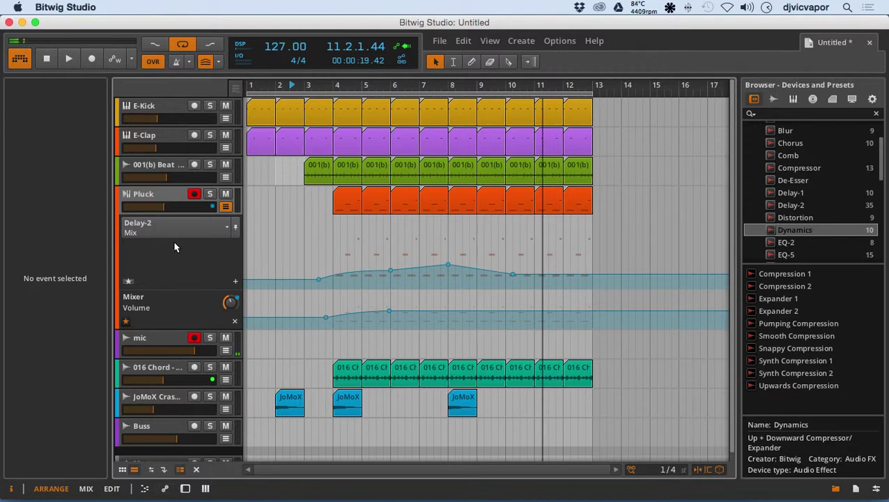
In the clip automation editor, raise the first Pluck clip's Delay-2 Mix end point to 31.8%.
left_click(165, 488)
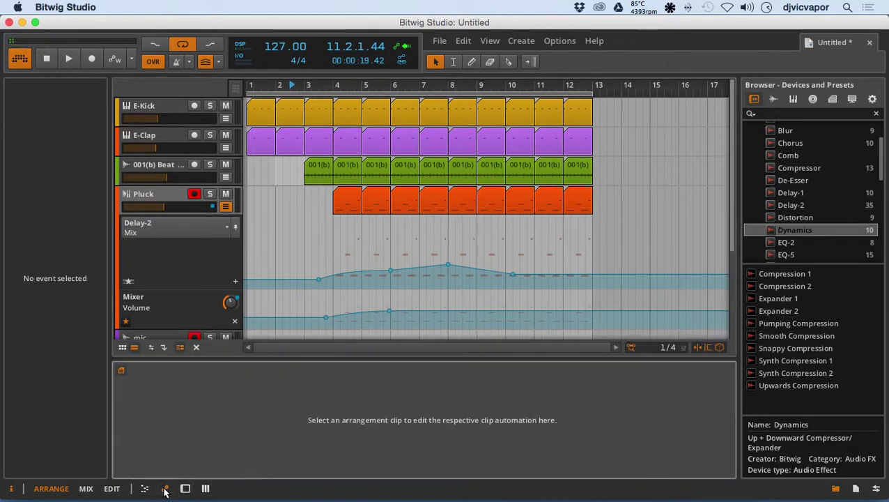
left_click(166, 198)
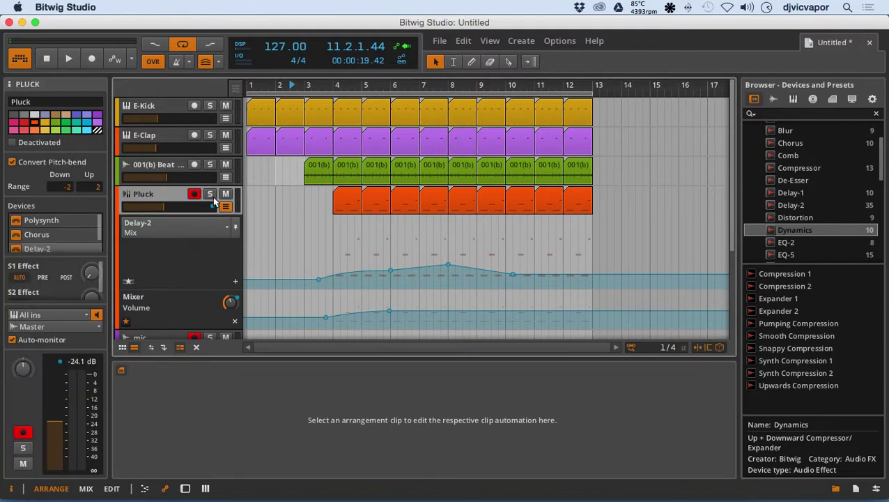
left_click(347, 200)
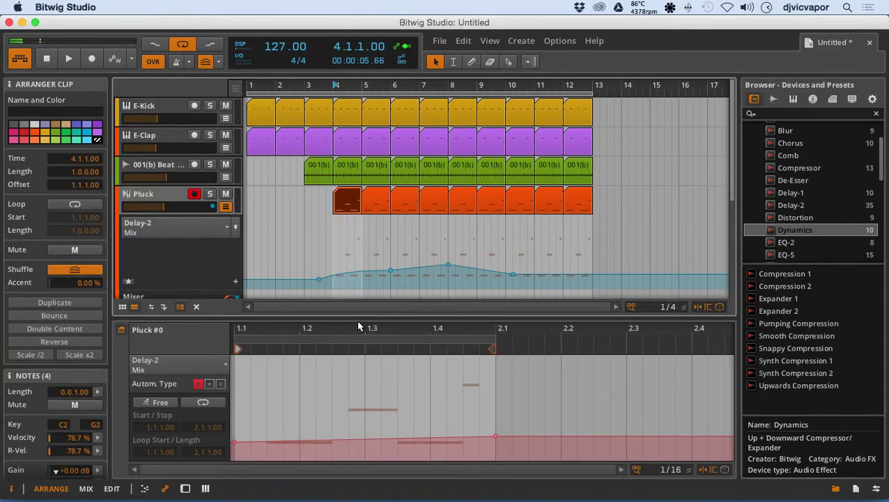
left_click_drag(358, 321, 362, 234)
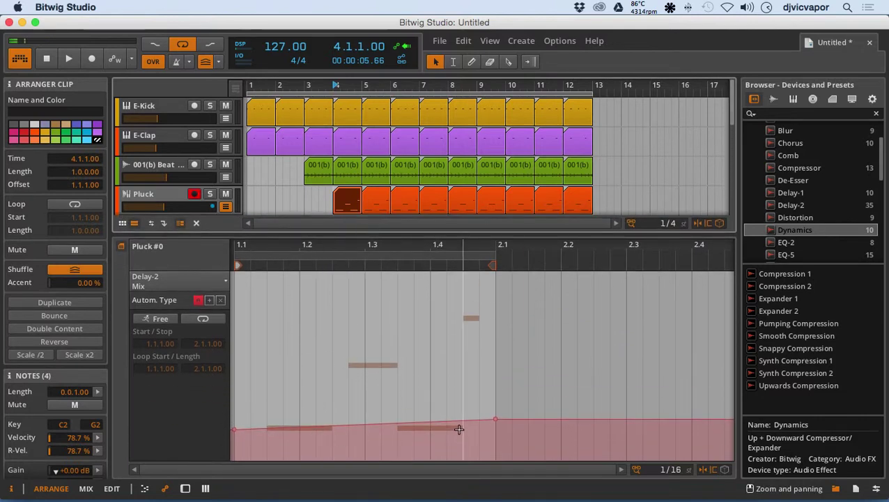
mouse_move(496, 420)
left_mouse_down()
mouse_move(479, 371)
mouse_move(496, 358)
mouse_move(495, 399)
mouse_move(495, 356)
mouse_move(496, 406)
left_mouse_up()
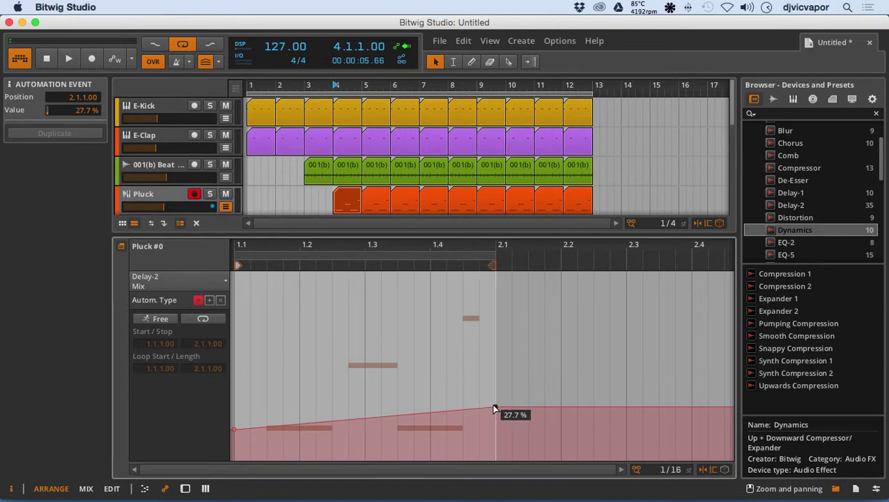
mouse_move(494, 407)
left_mouse_down()
mouse_move(495, 418)
mouse_move(495, 399)
left_mouse_up()
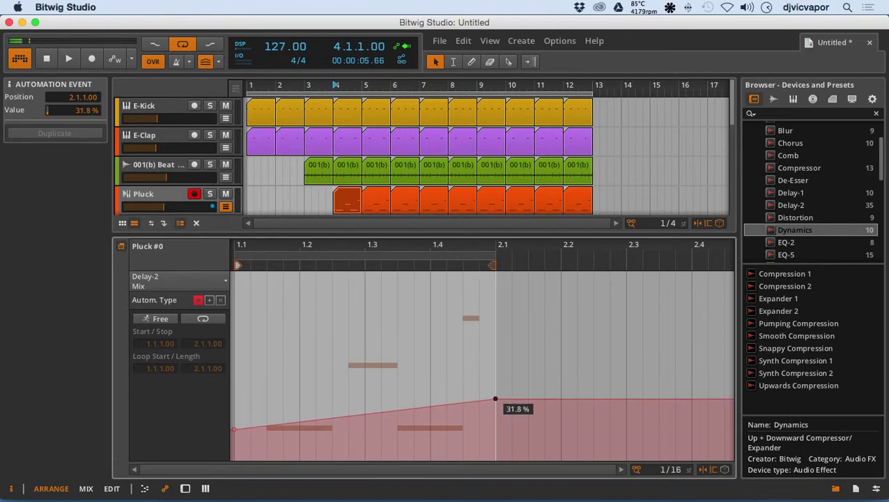
left_click(166, 489)
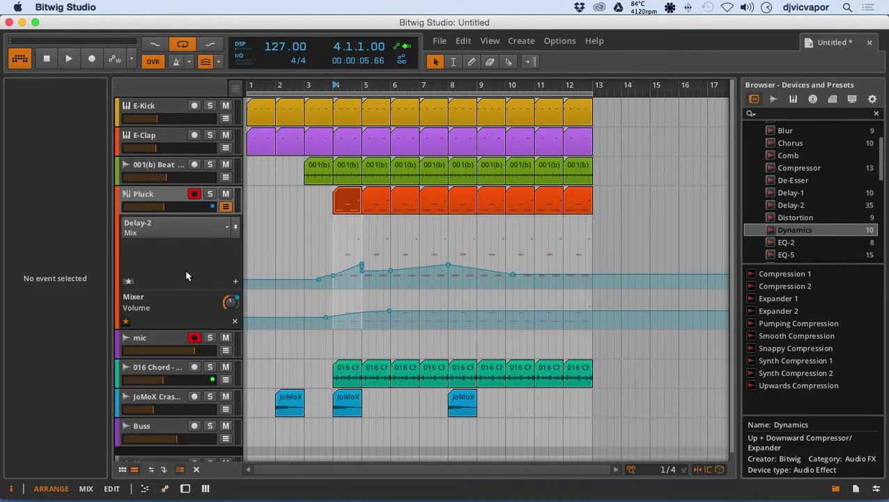
Collapse the Pluck track's Delay-2 Mix and Volume automation lanes.
left_click(226, 206)
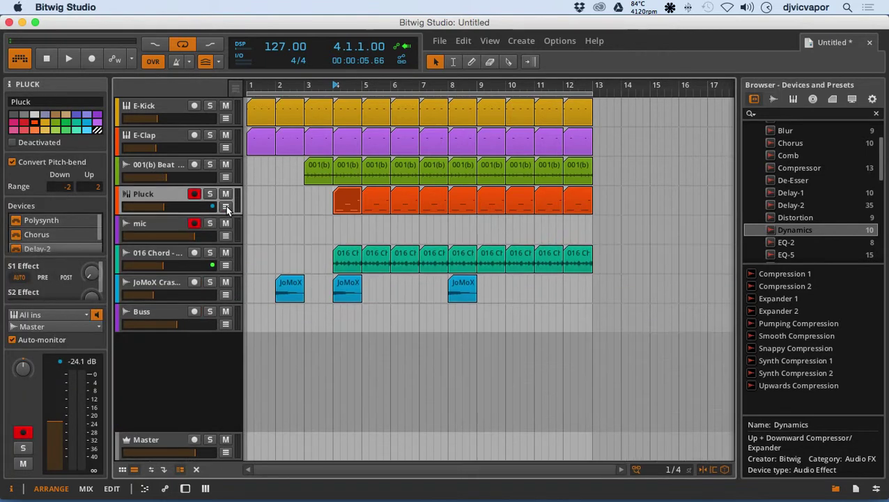